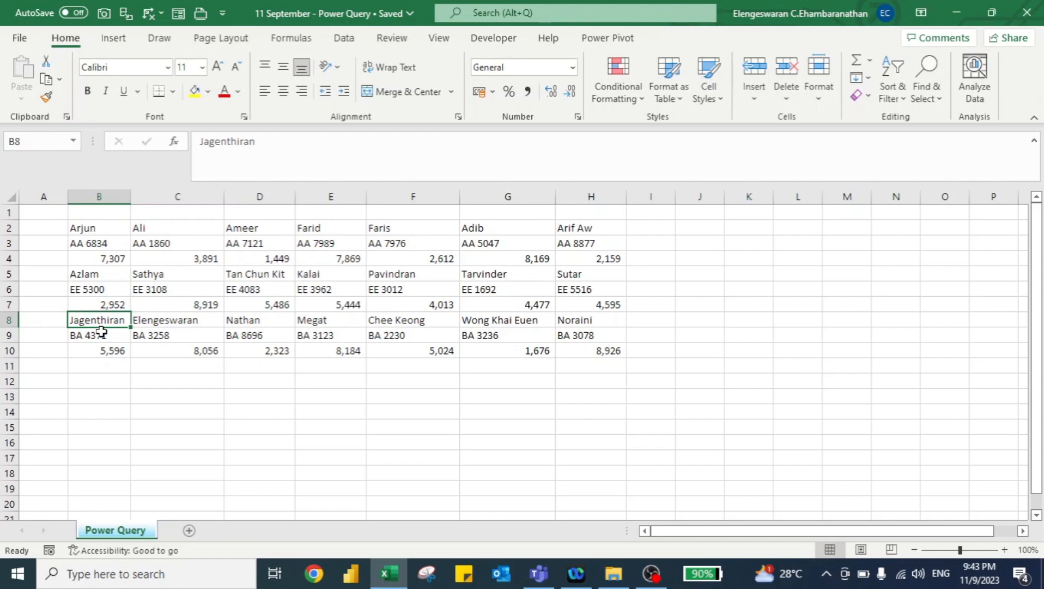
Enter the row labels Name, Employee ID and Claim in cells A2 to A4
left_click(713, 228)
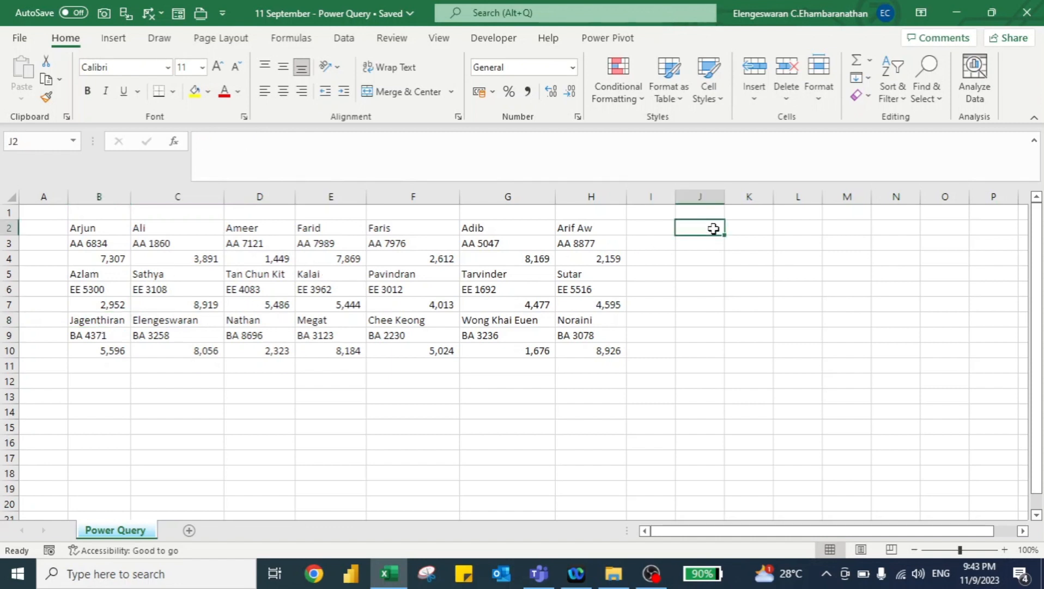
left_click(35, 230)
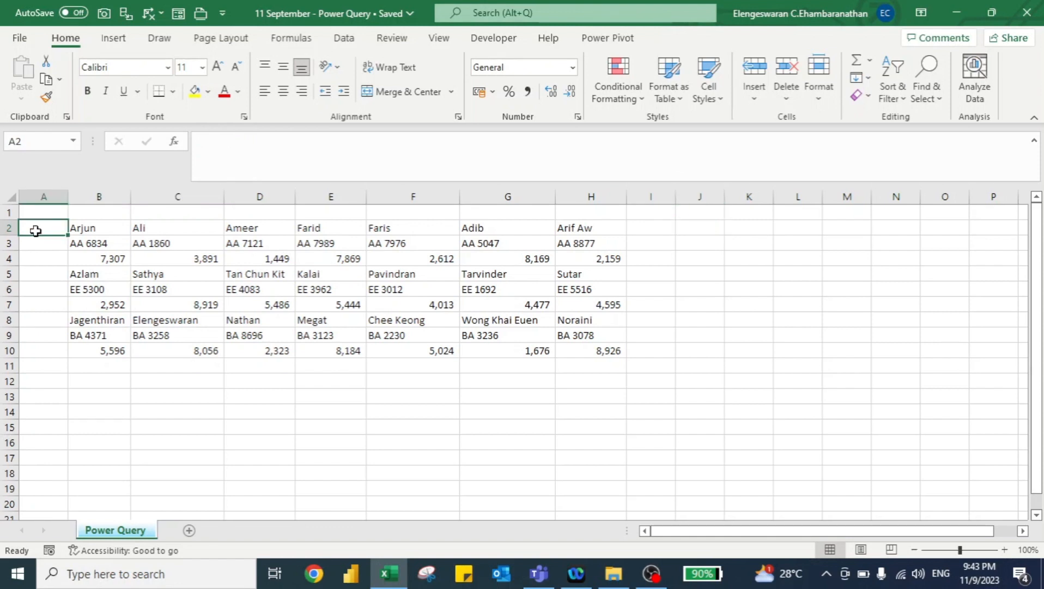
type("B")
key("BackSpace")
type("n")
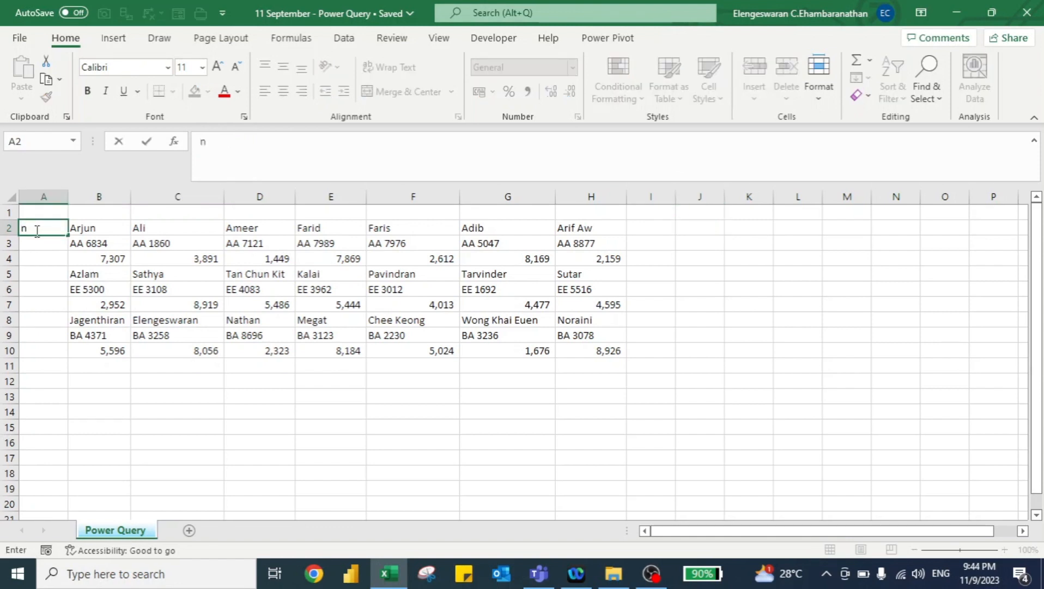
type("ame")
key("Return")
type("Employee ID")
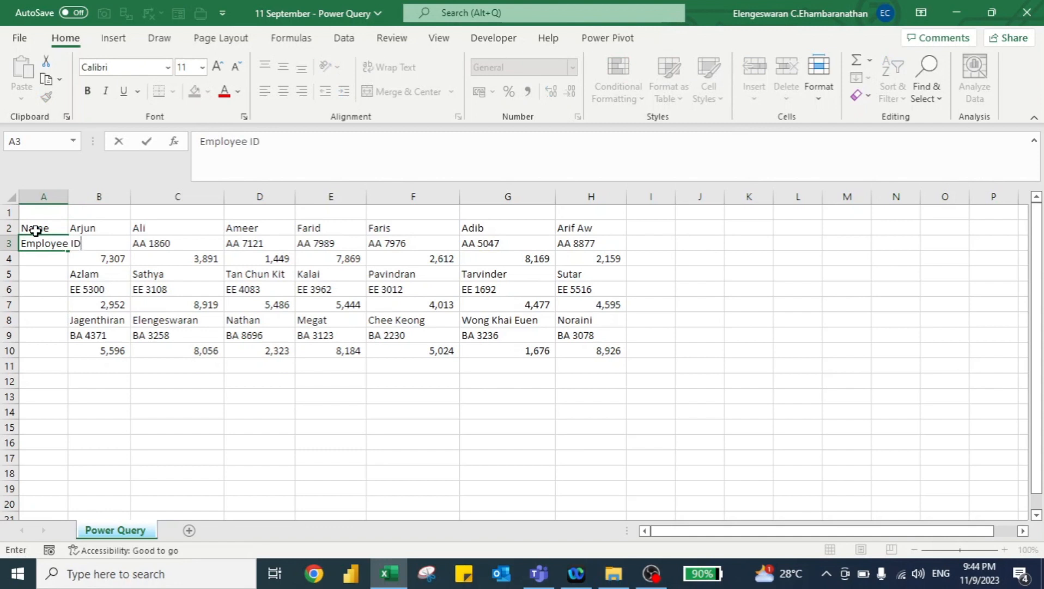
key("Return")
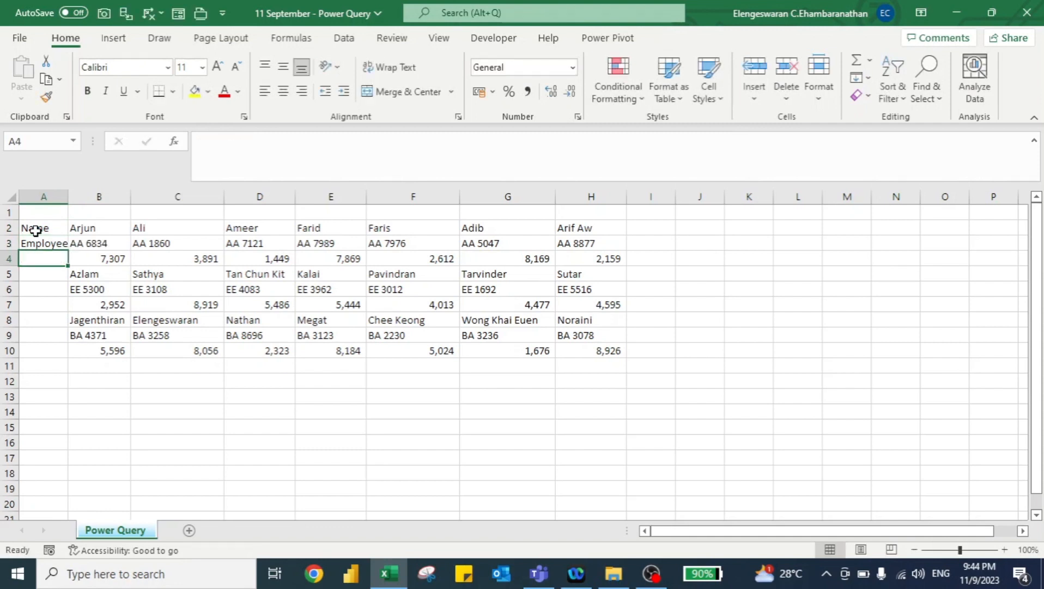
type("cLAIM")
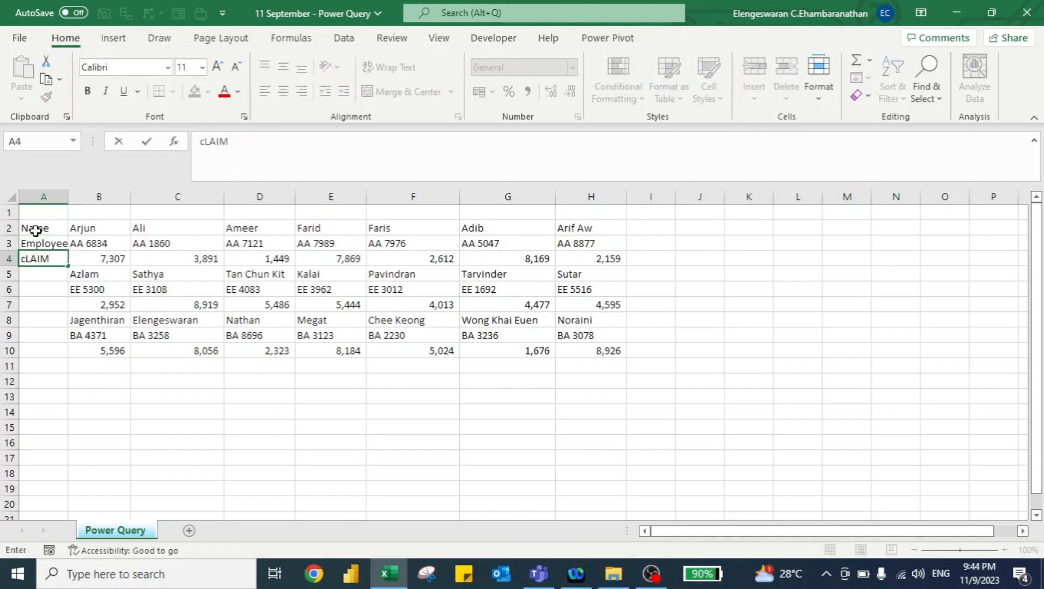
key("ctrl+Return")
Copy the labels in A2:A4 and paste them transposed as a header row starting at K2
left_click(35, 230)
key("shift+Down")
key("shift+Down")
key("ctrl+c")
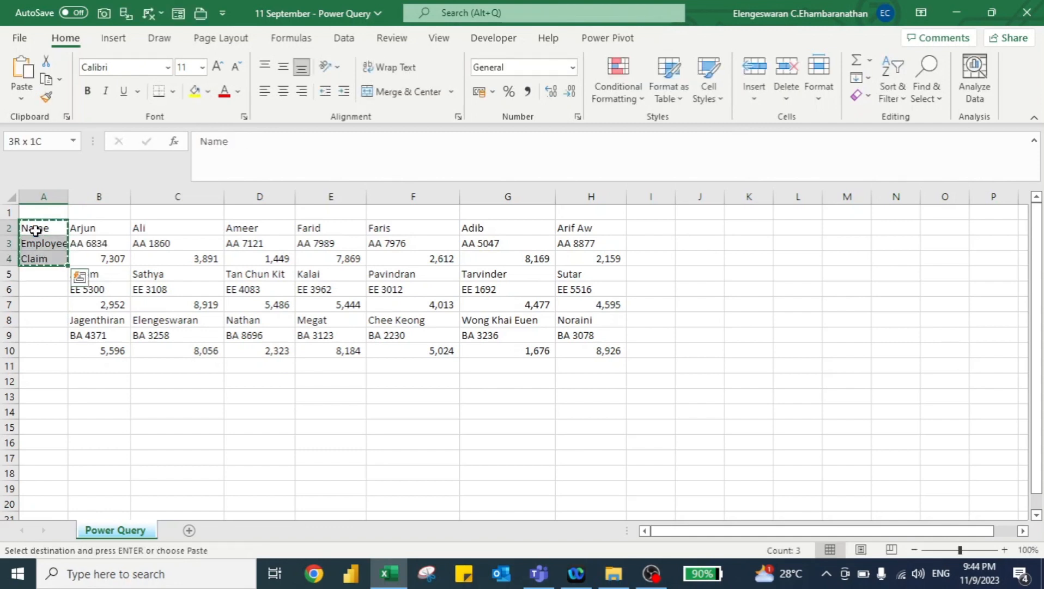
left_click(757, 226)
right_click(759, 226)
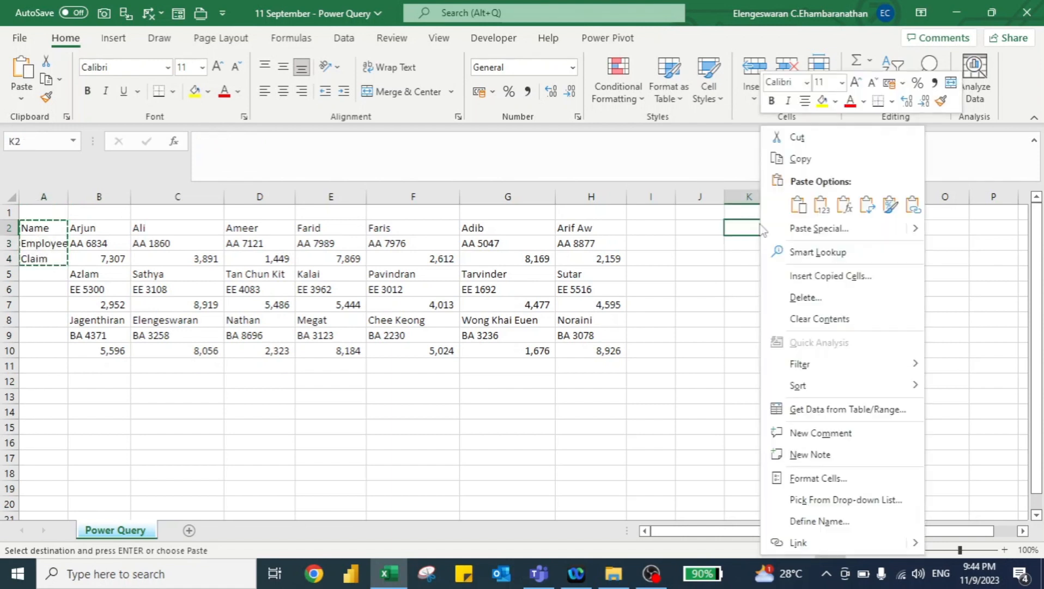
left_click(867, 204)
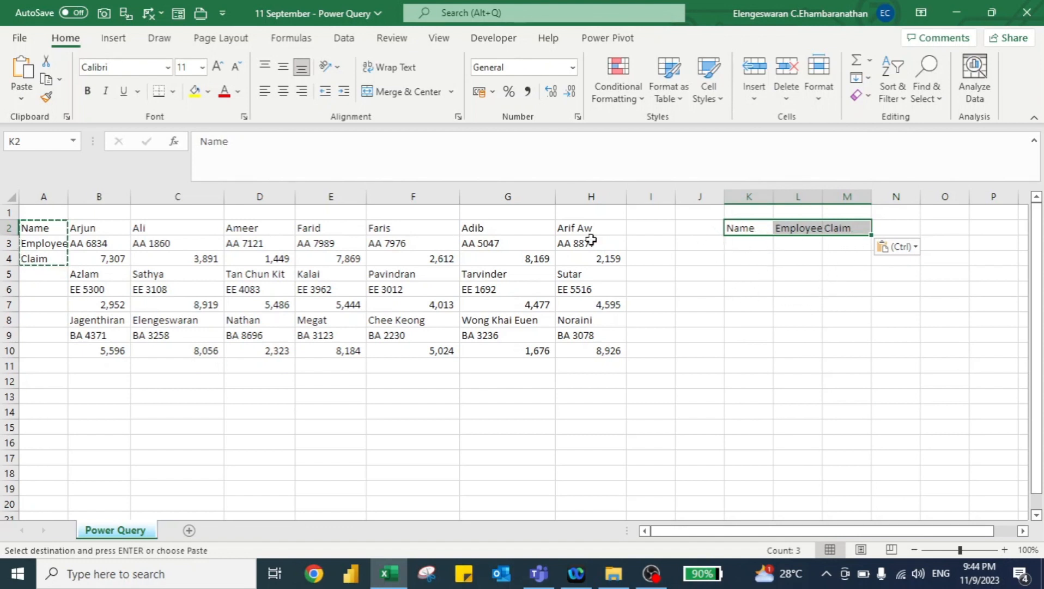
Load the range B2:H10 into the Power Query Editor as a table without headers
left_click(87, 225)
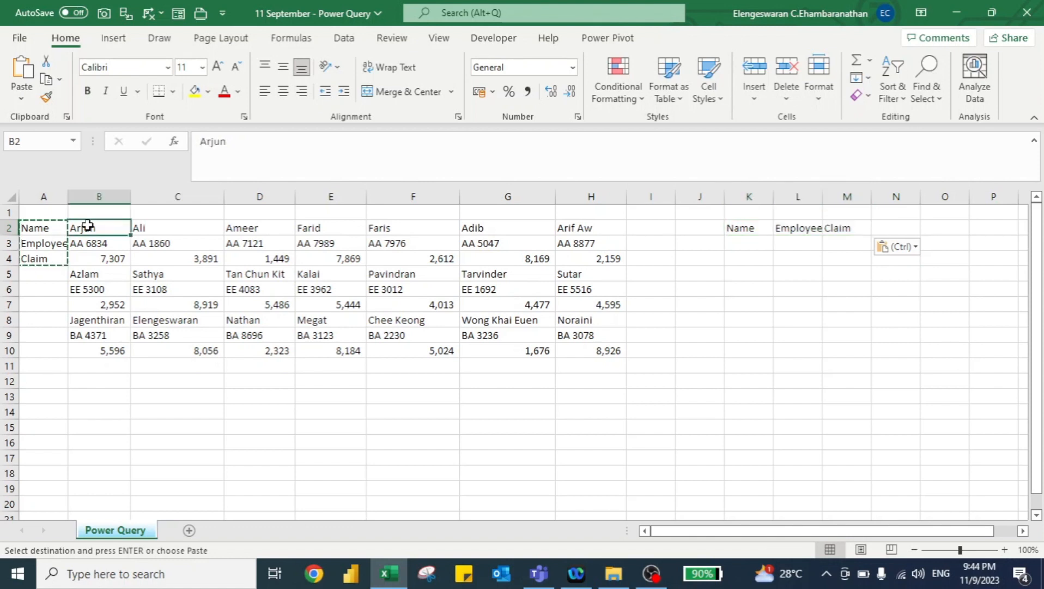
key("ctrl+shift+Down")
key("ctrl+shift+Right")
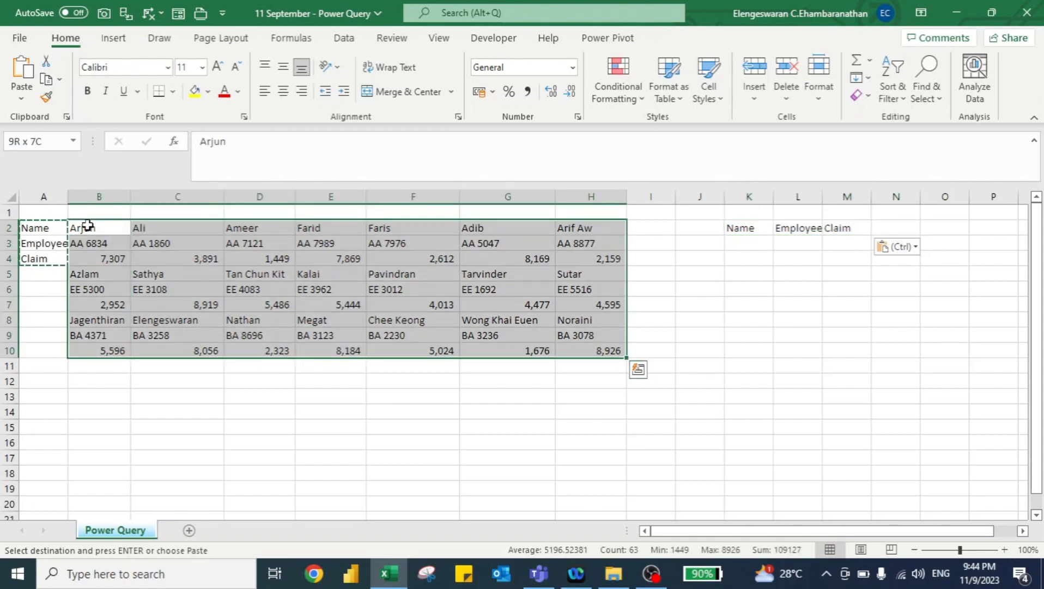
left_click(344, 39)
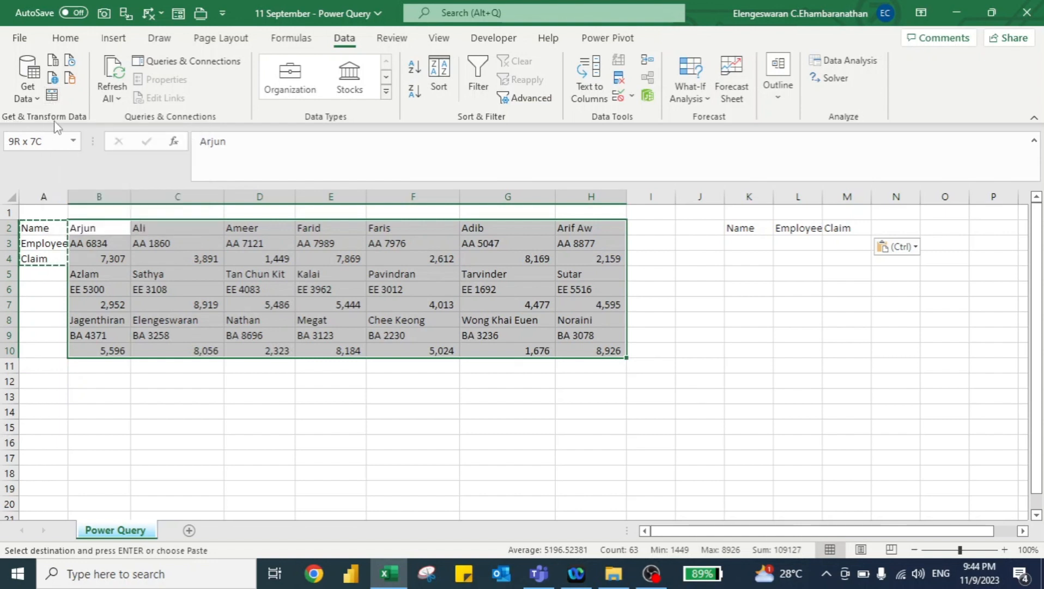
left_click(53, 96)
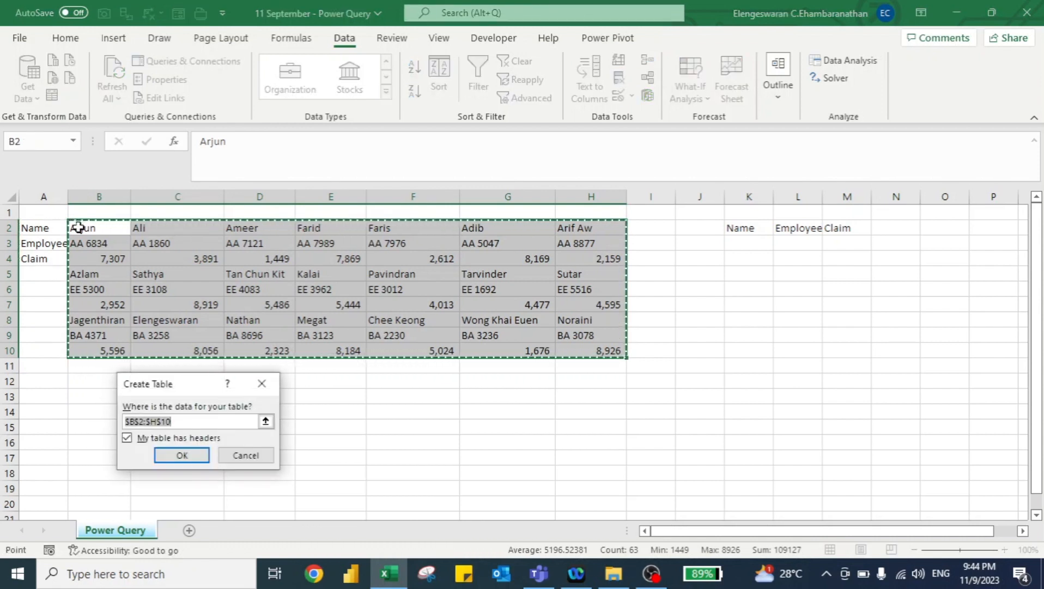
left_click_drag(148, 389, 234, 344)
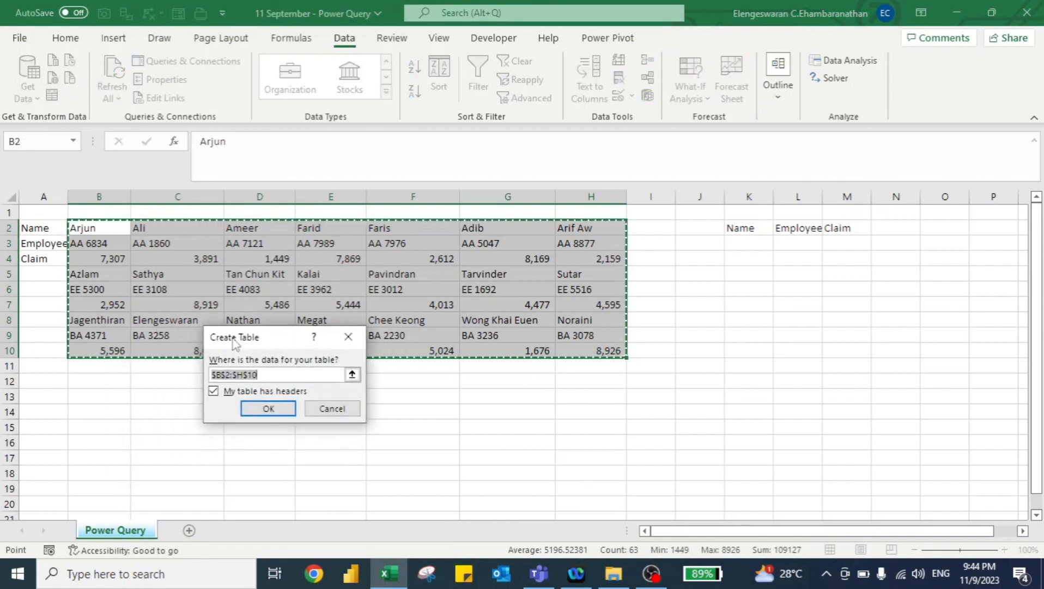
left_click(213, 392)
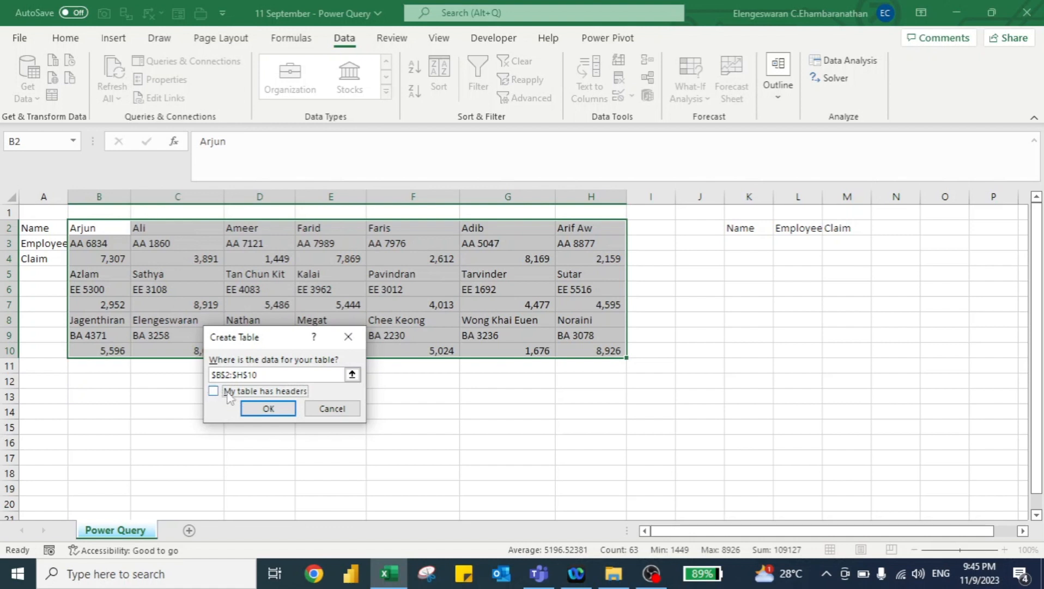
left_click(258, 408)
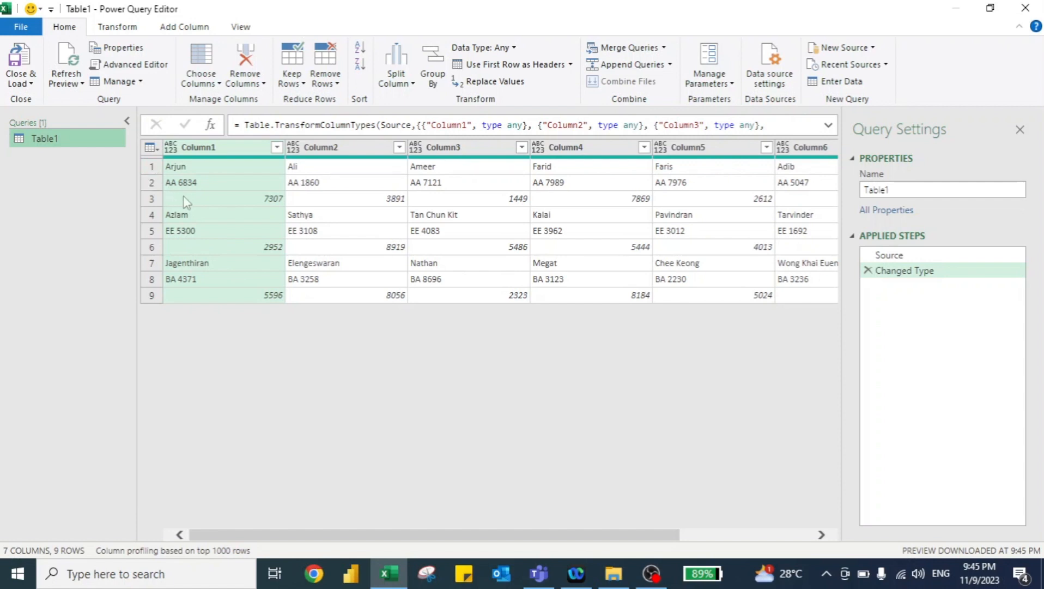
Transpose the query table and add an index column starting from 0
left_click(118, 27)
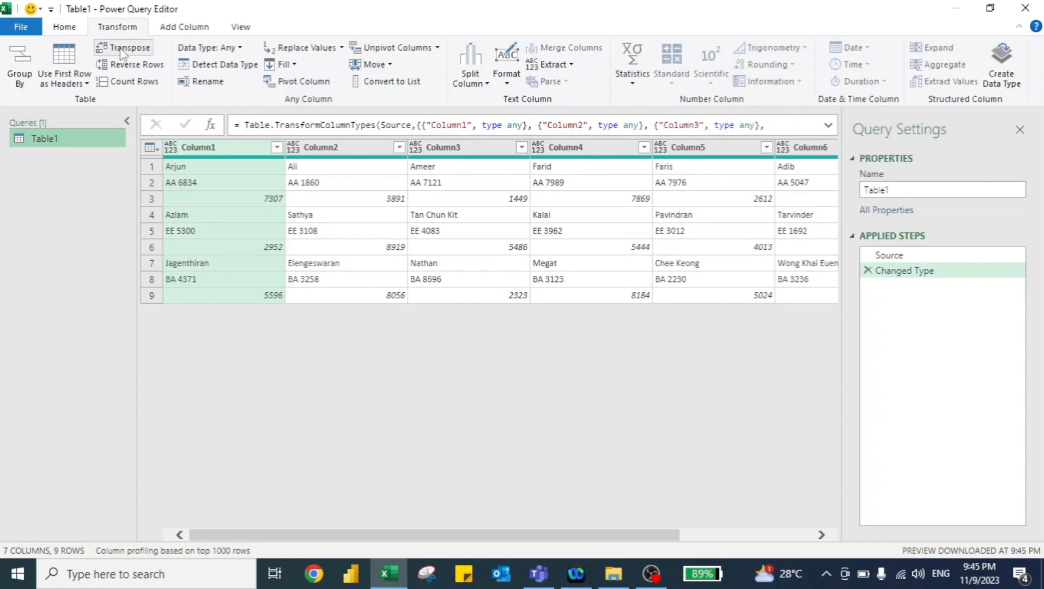
left_click(123, 49)
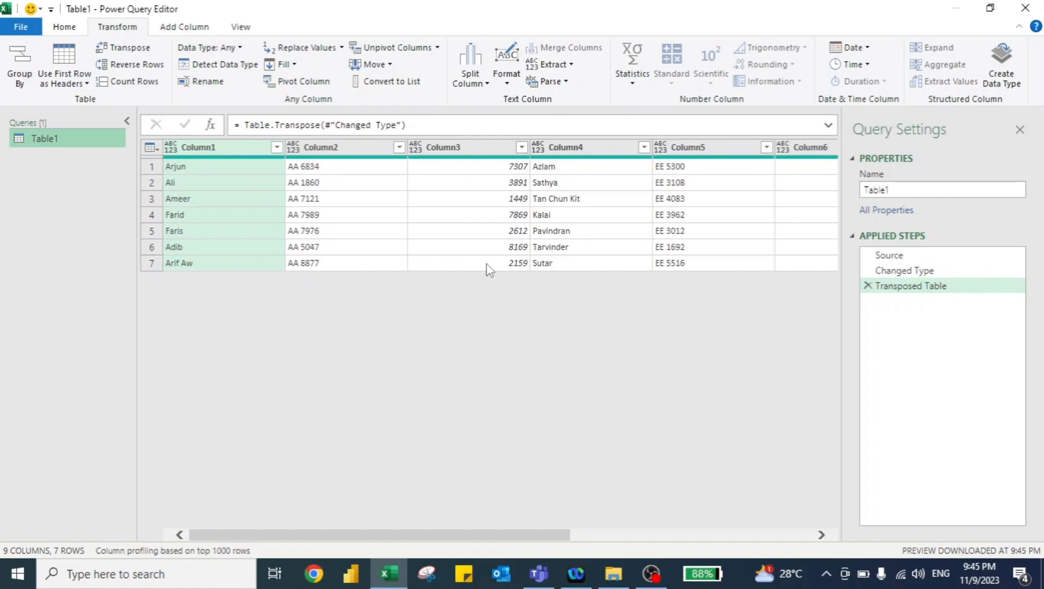
left_click(184, 33)
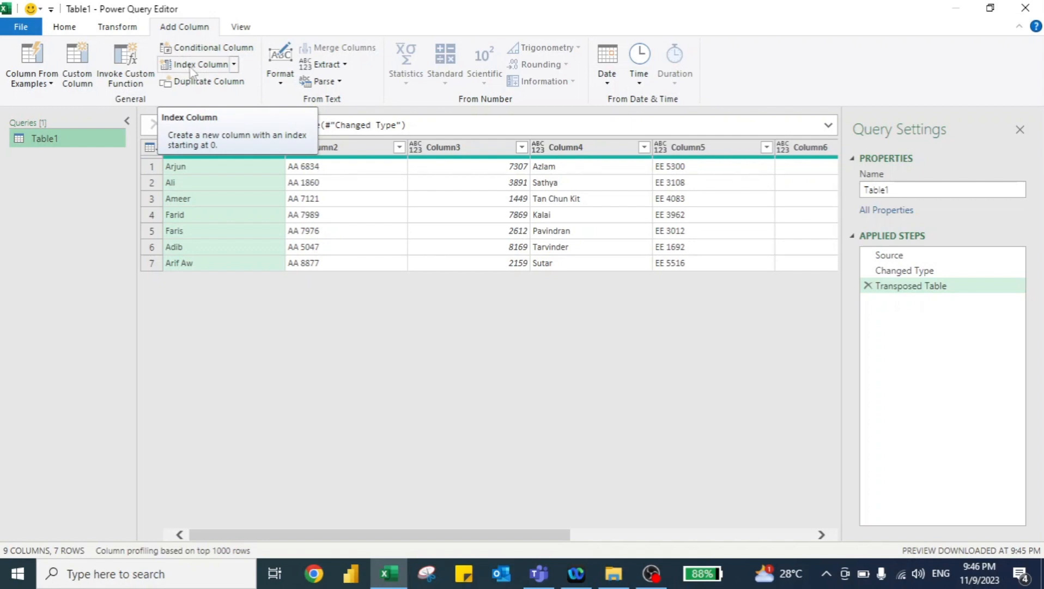
left_click(234, 65)
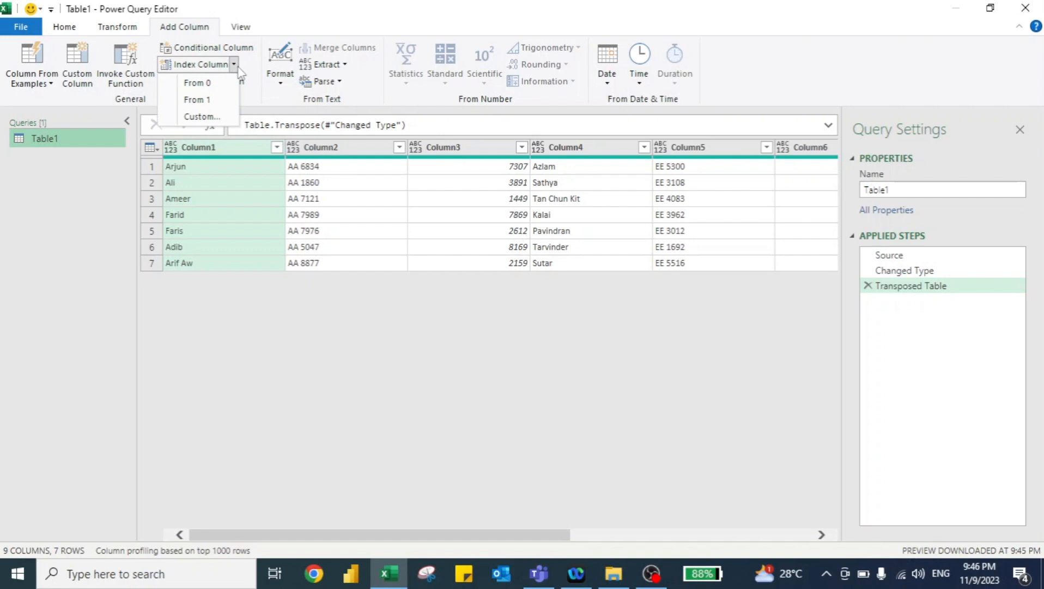
left_click(199, 83)
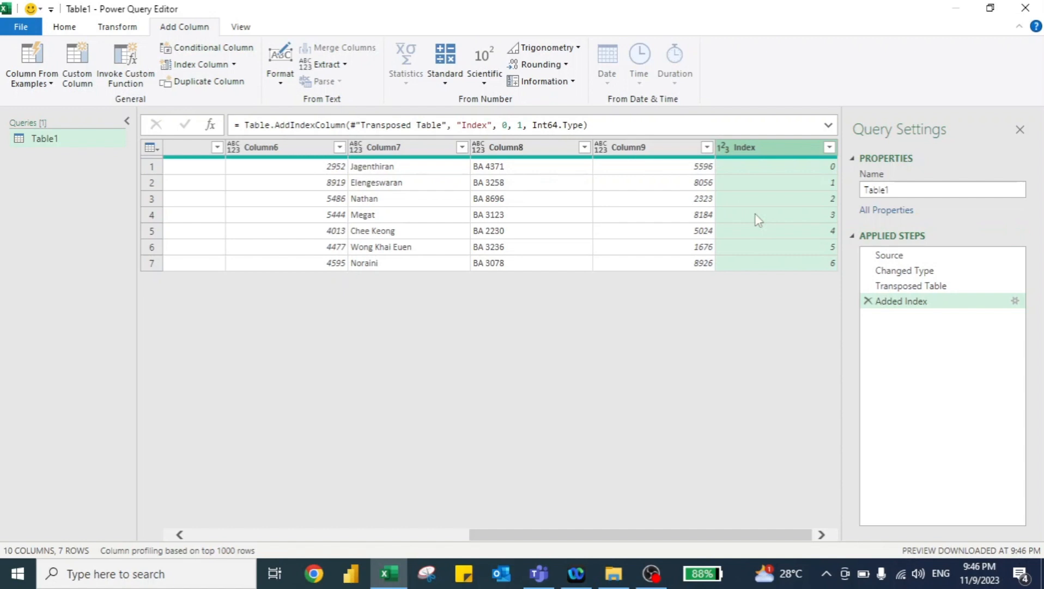
Unpivot all columns other than Index, and remove the Index and Attribute columns to keep only Value
right_click(741, 158)
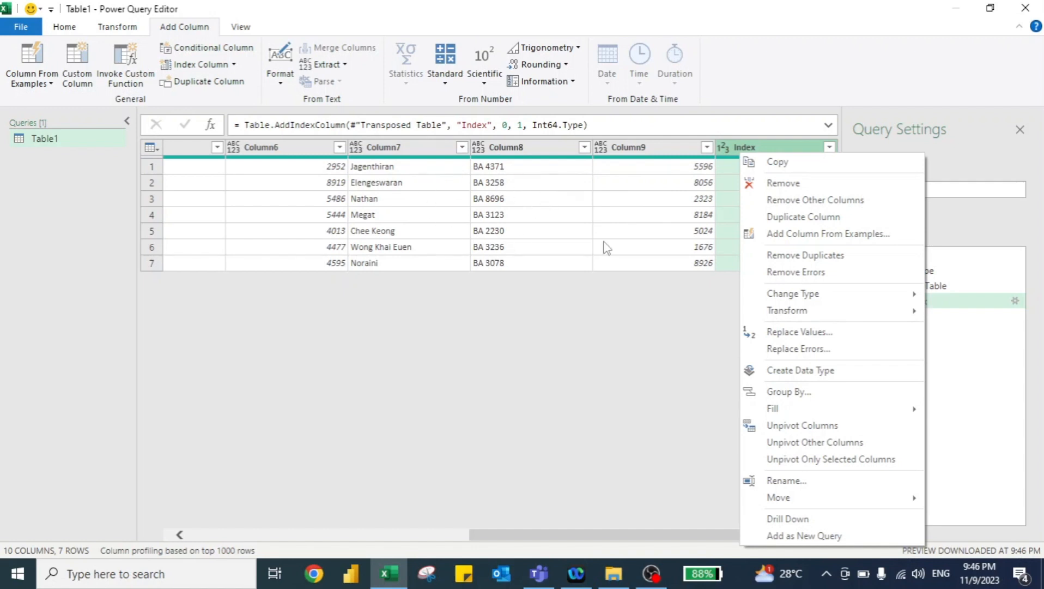
left_click(786, 442)
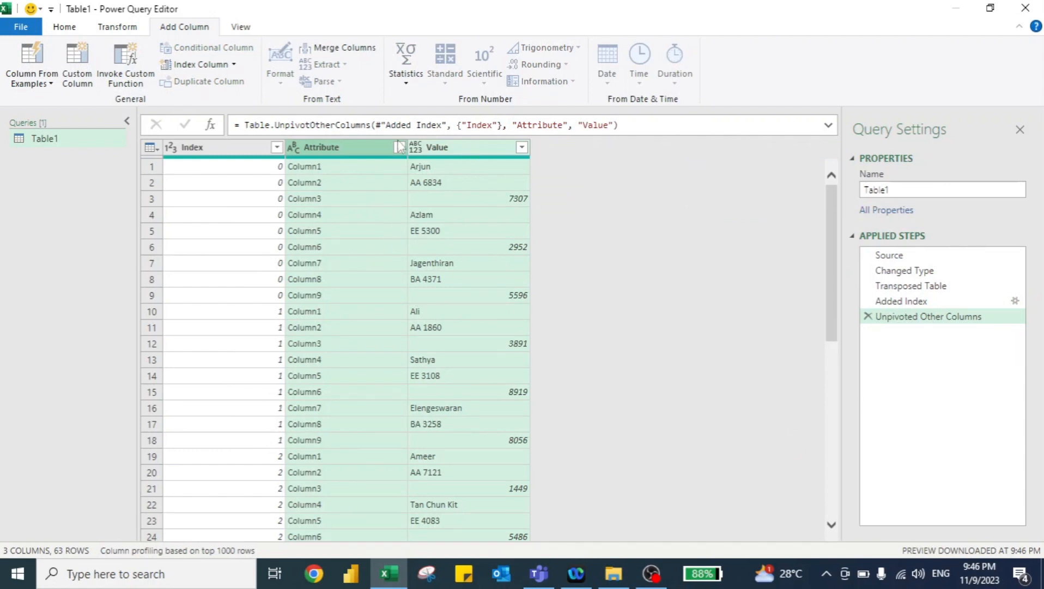
left_click(175, 149)
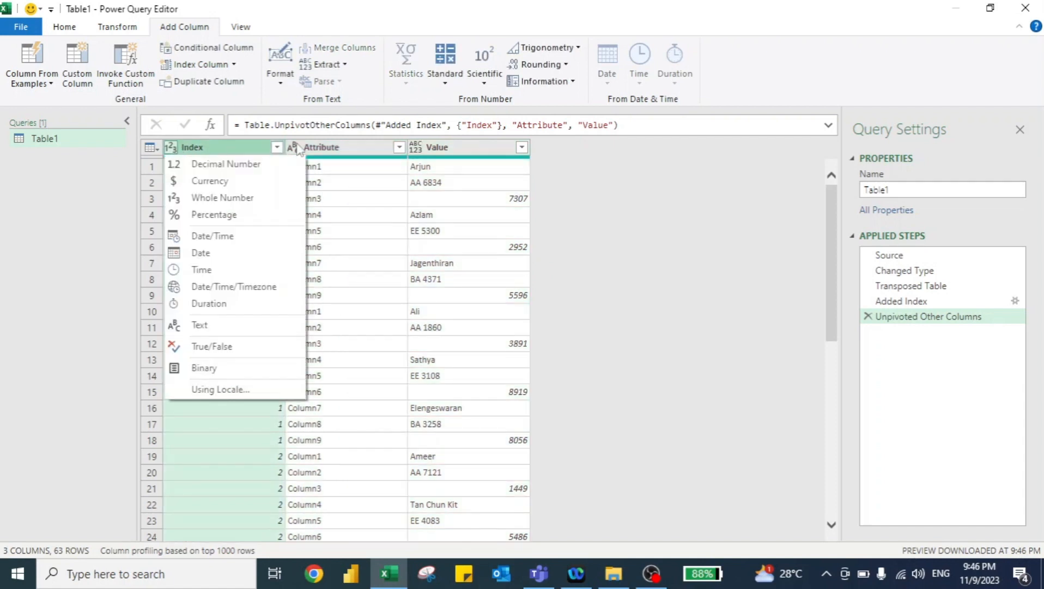
left_click(330, 148, "ctrl")
key("Delete")
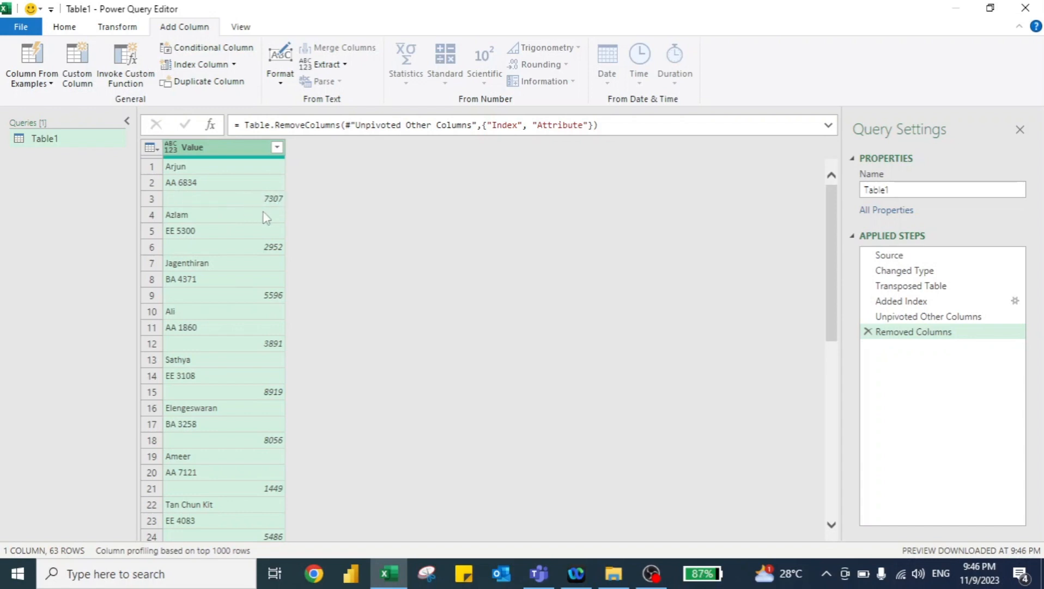
Add a new index column starting from 0 beside the Value column and check it through the last row
left_click(192, 68)
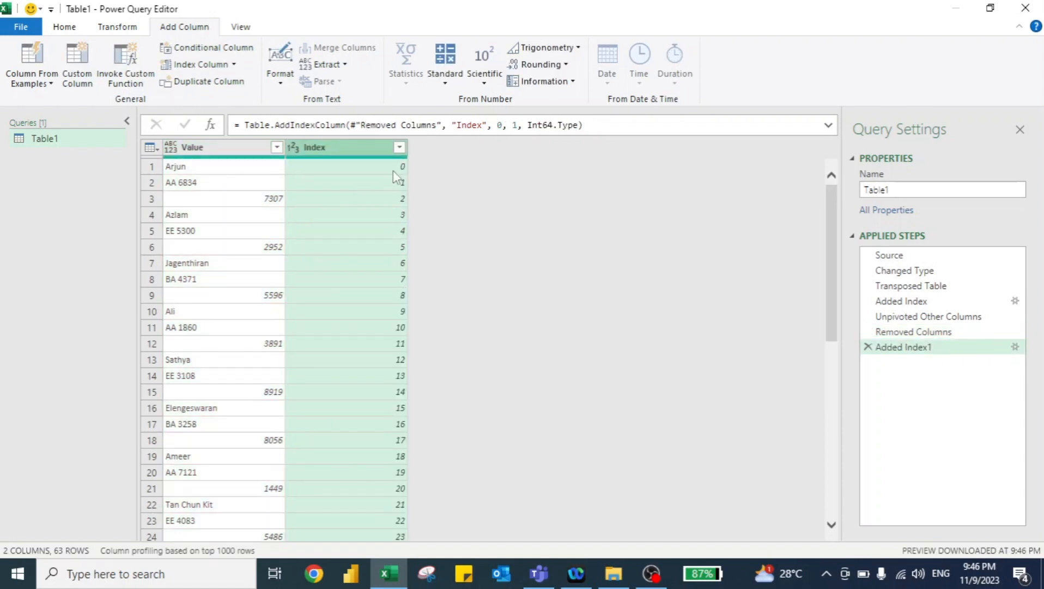
scroll(399, 368, "down", 3)
scroll(399, 362, "down", 12)
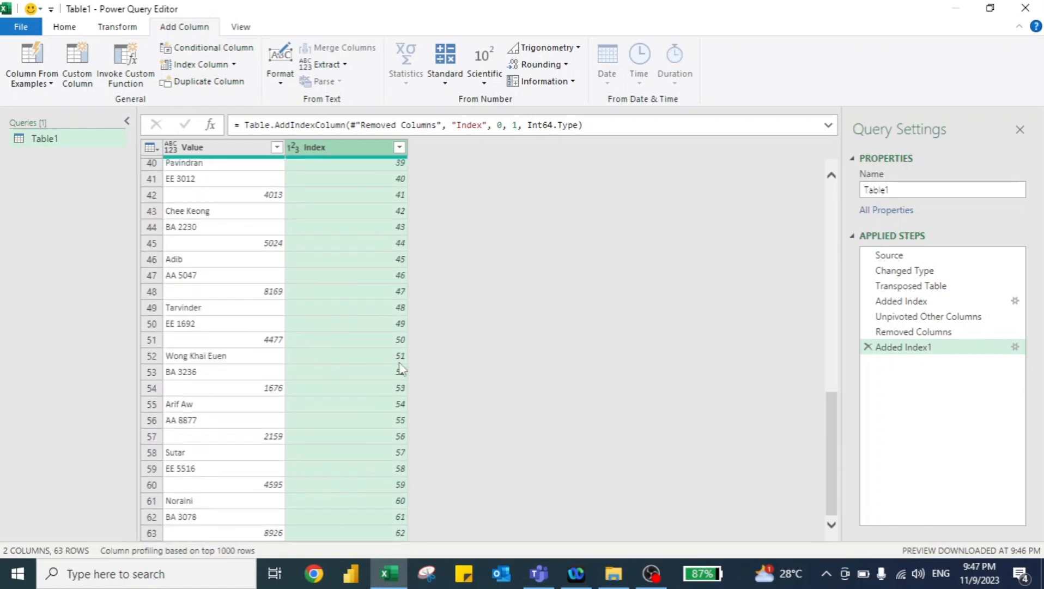
scroll(401, 369, "up", 13)
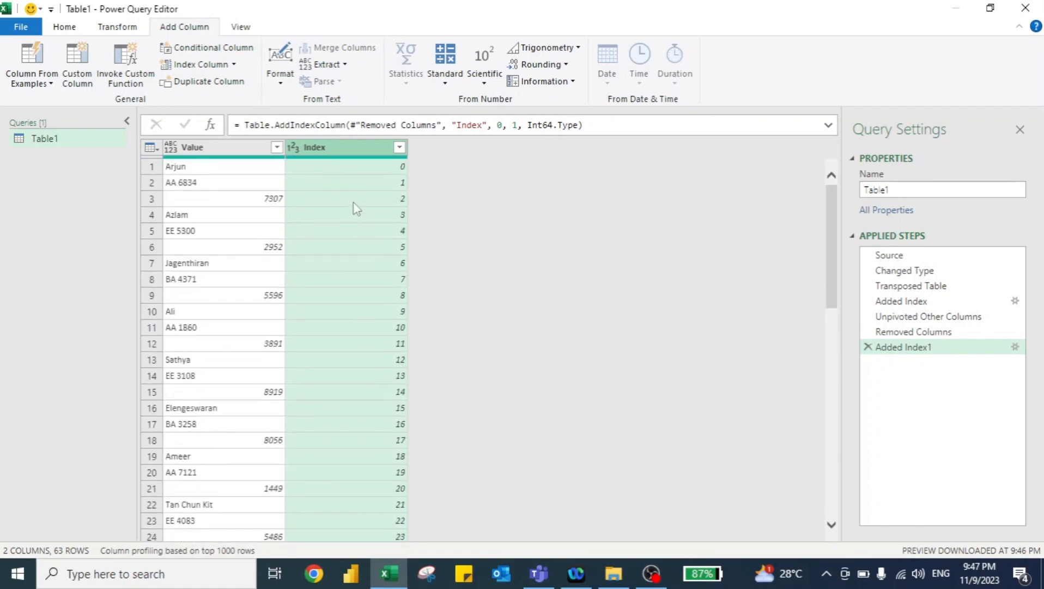
Add an integer-division column that divides the Index column by 3
left_click(445, 81)
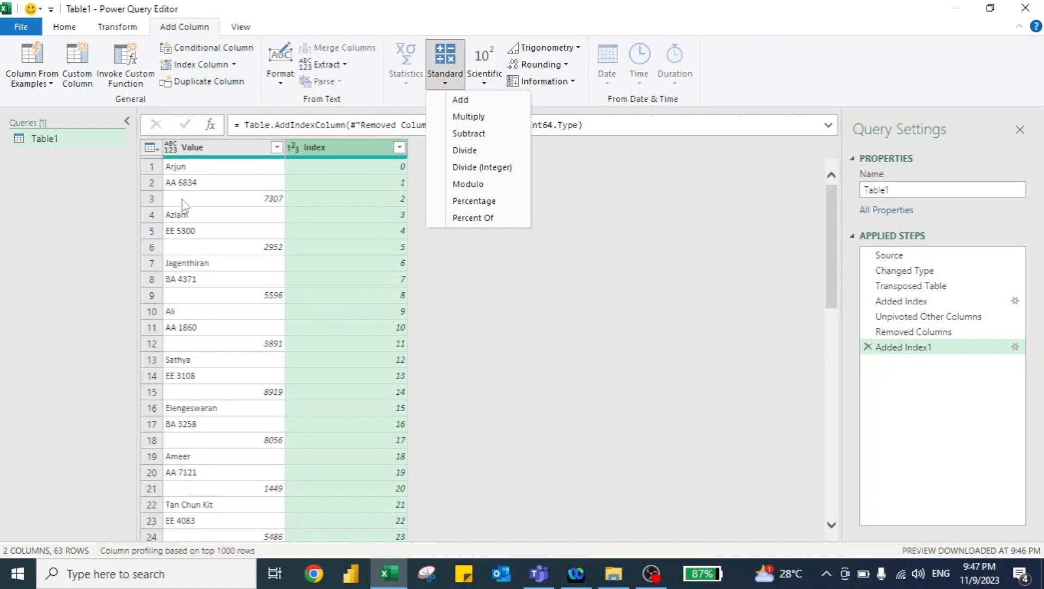
left_click(455, 169)
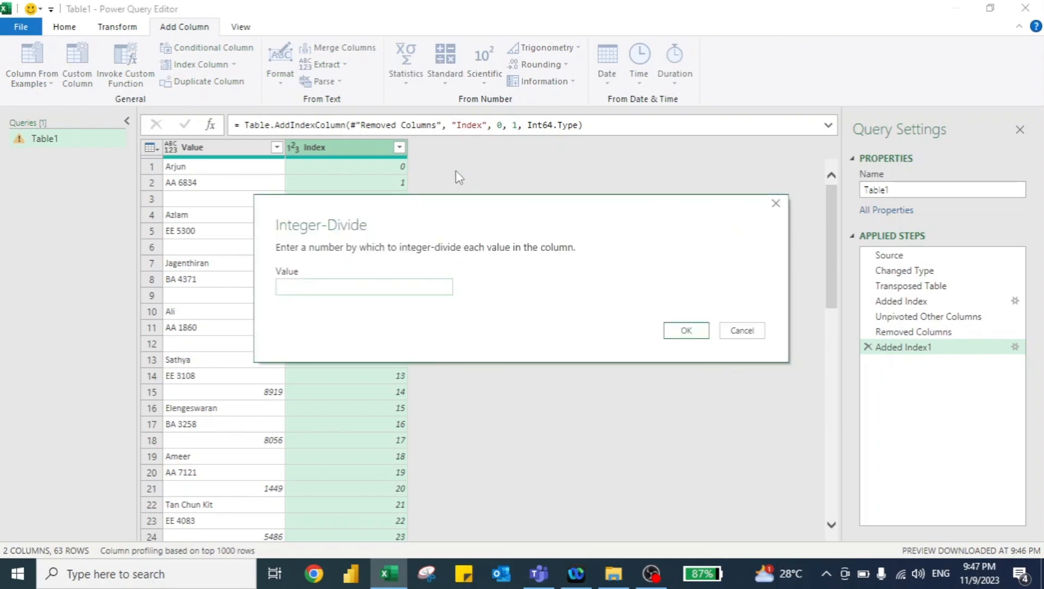
type("3")
left_click(688, 330)
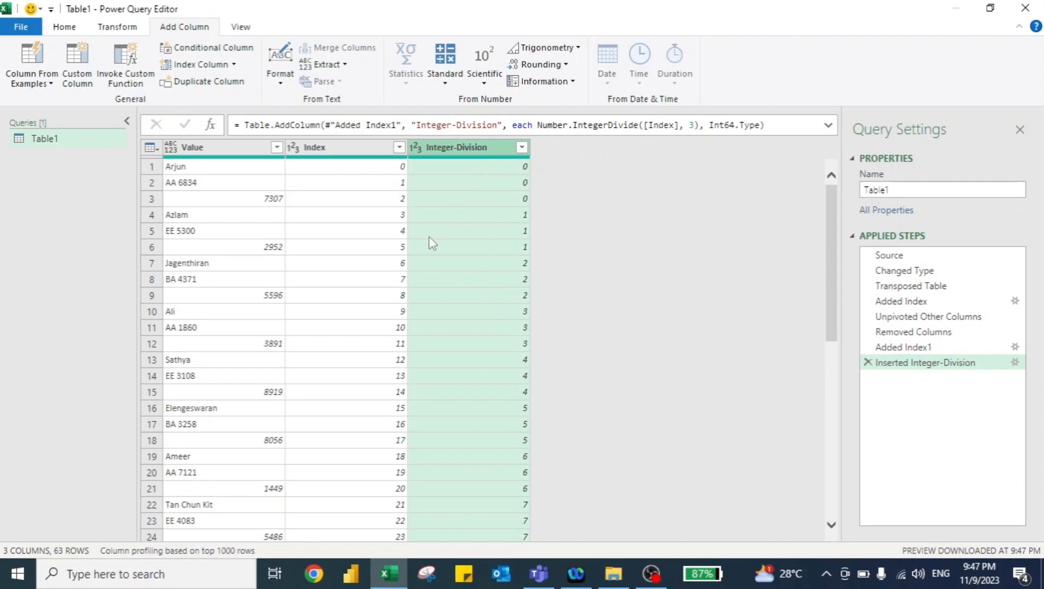
Transform the Index column into its remainder after division by 3 with Modulo
left_click(329, 147)
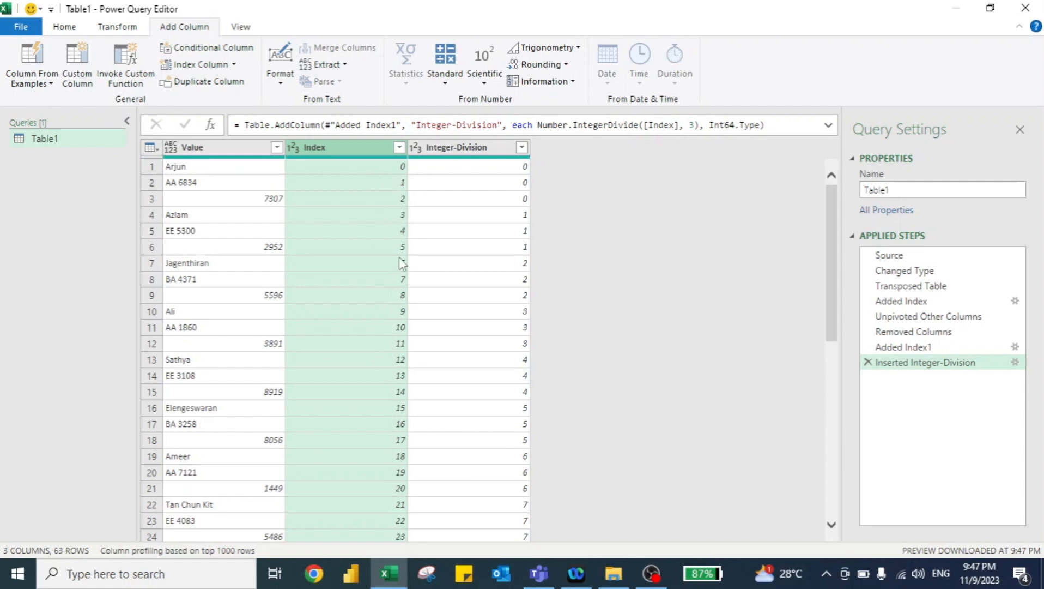
left_click(121, 27)
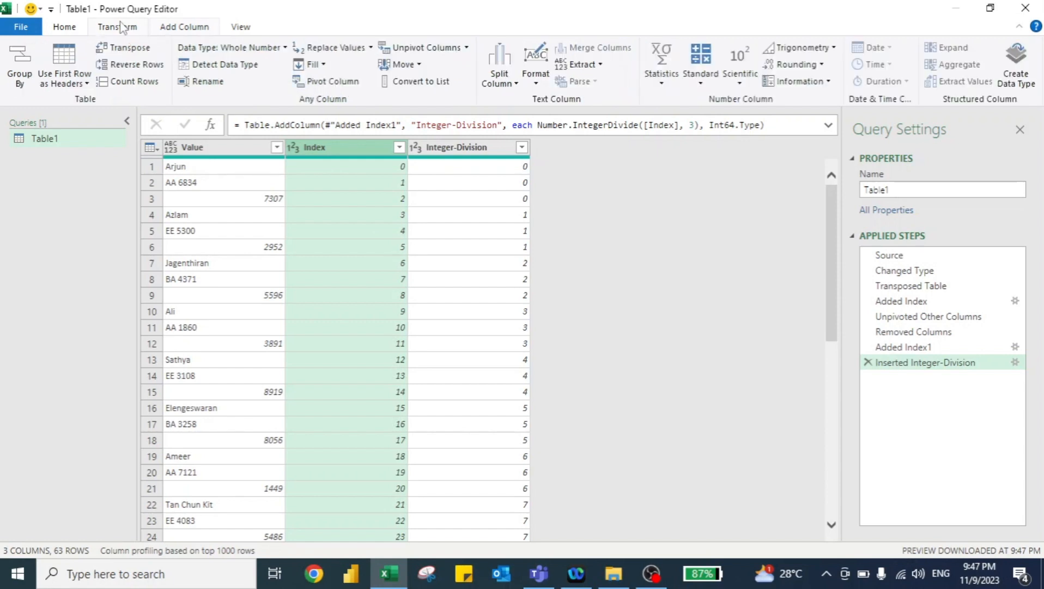
left_click(698, 87)
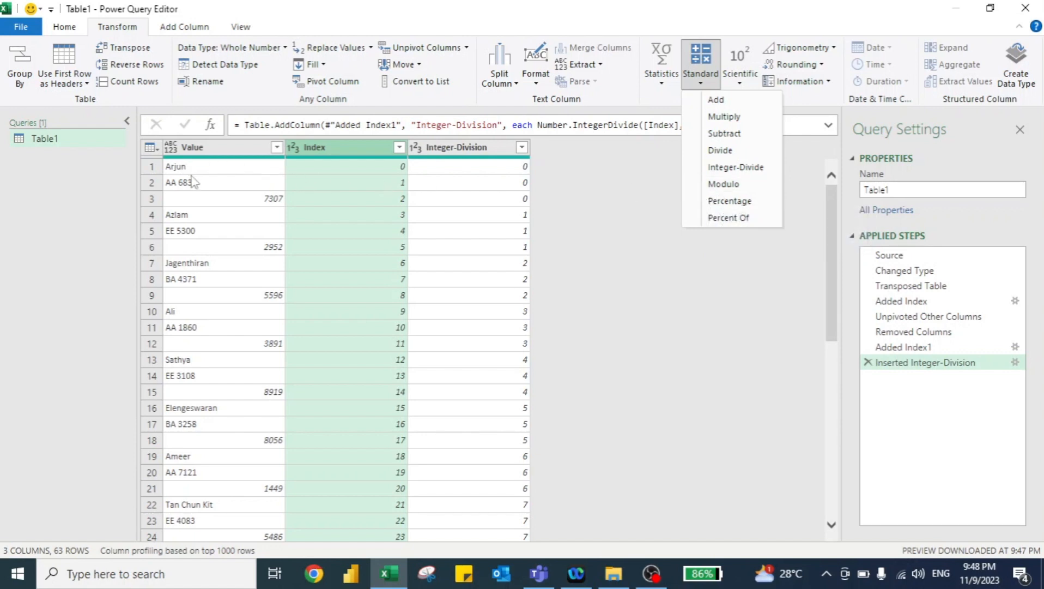
left_click(720, 186)
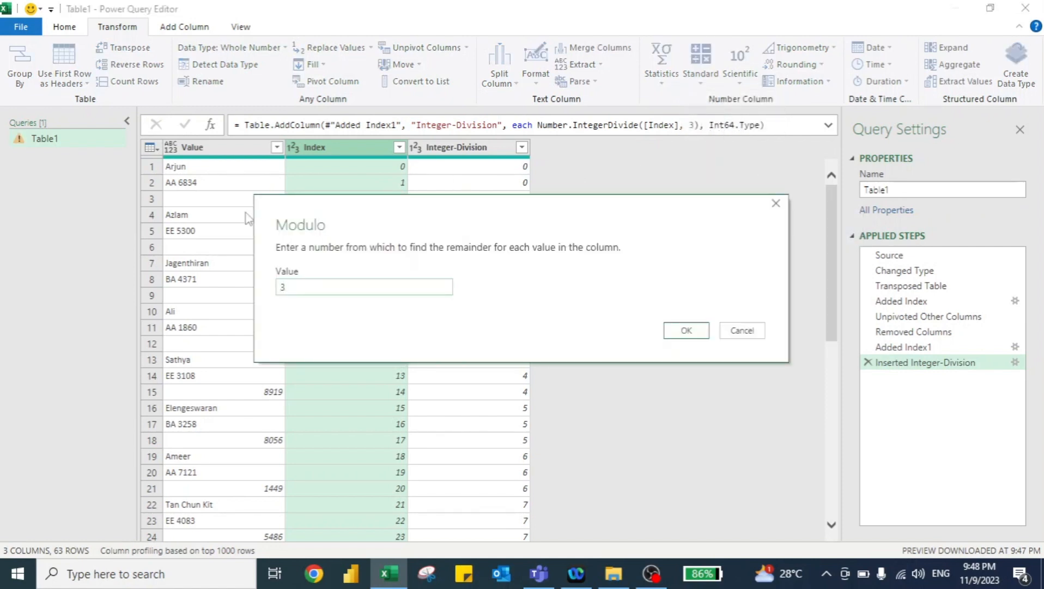
left_click(690, 333)
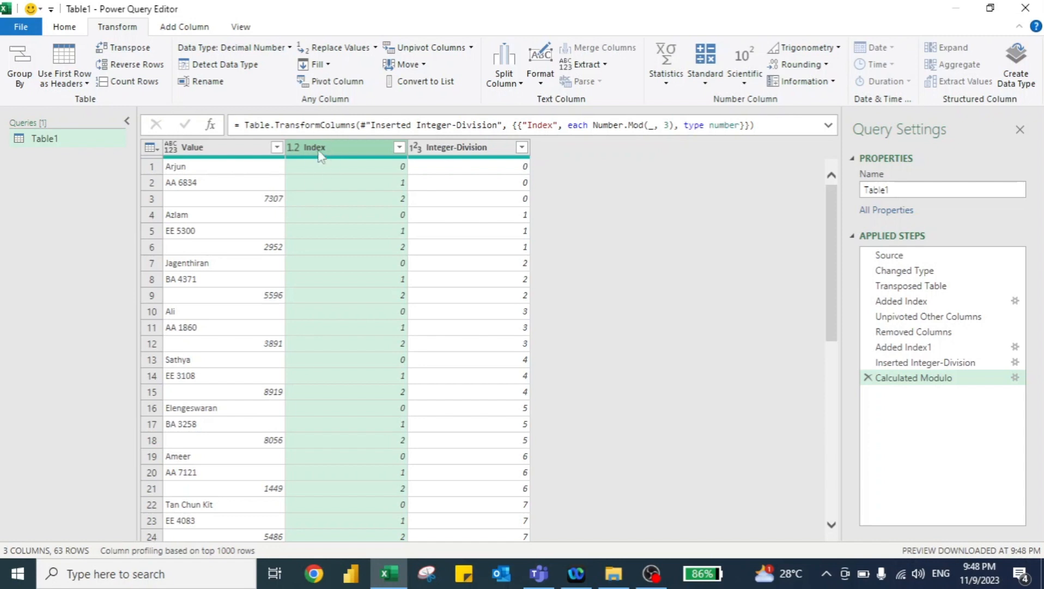
Pivot the Index column using Value as the values column, with the aggregate function set to Don't Aggregate
left_click(342, 88)
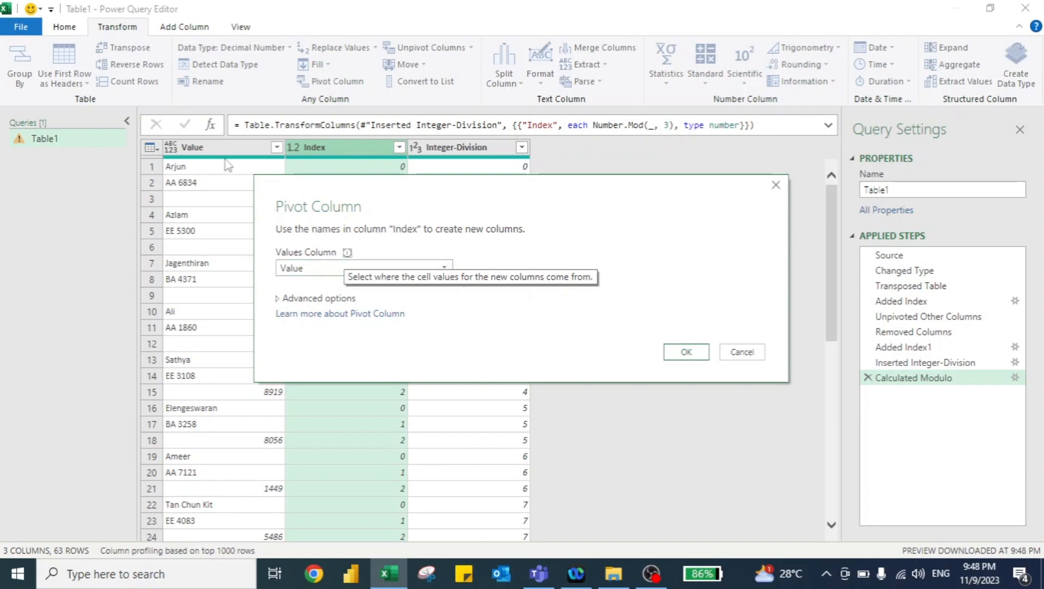
left_click(280, 303)
left_click(322, 329)
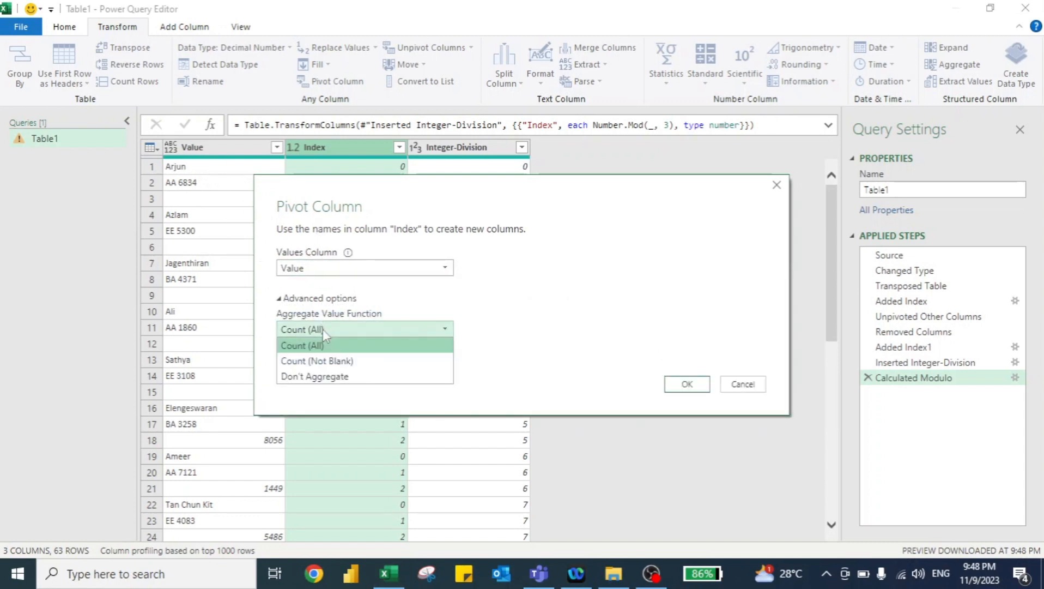
left_click(326, 376)
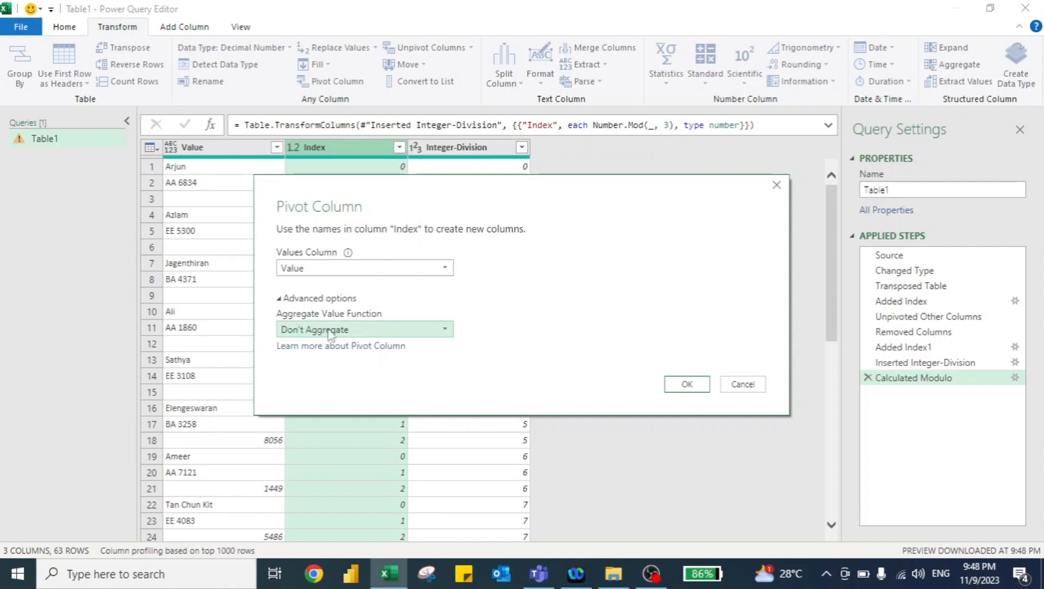
left_click(688, 385)
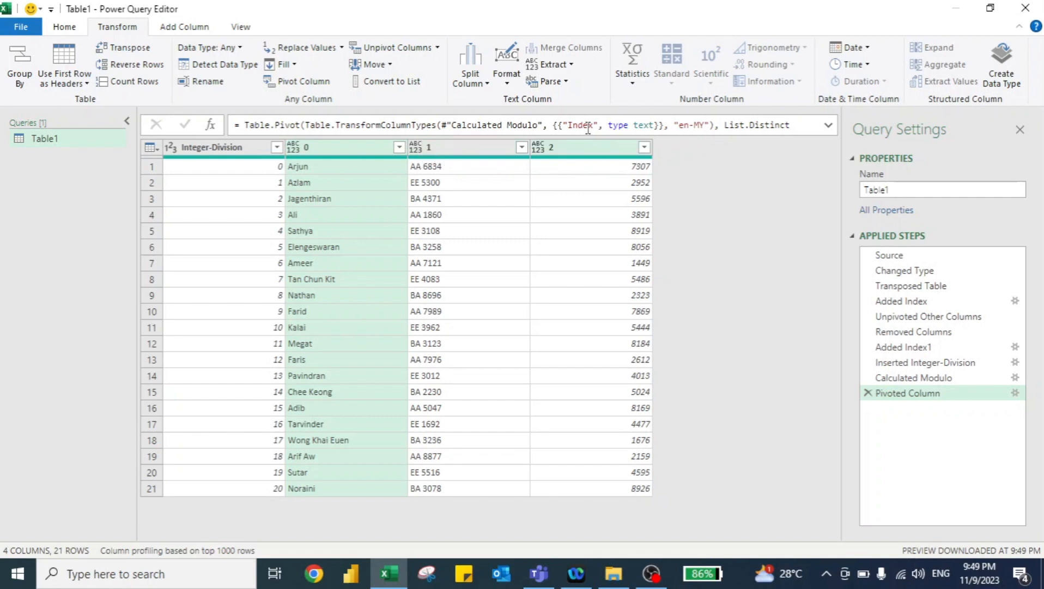
Remove the Integer-Division column and rename column 0 to Employees Name
left_click(234, 148)
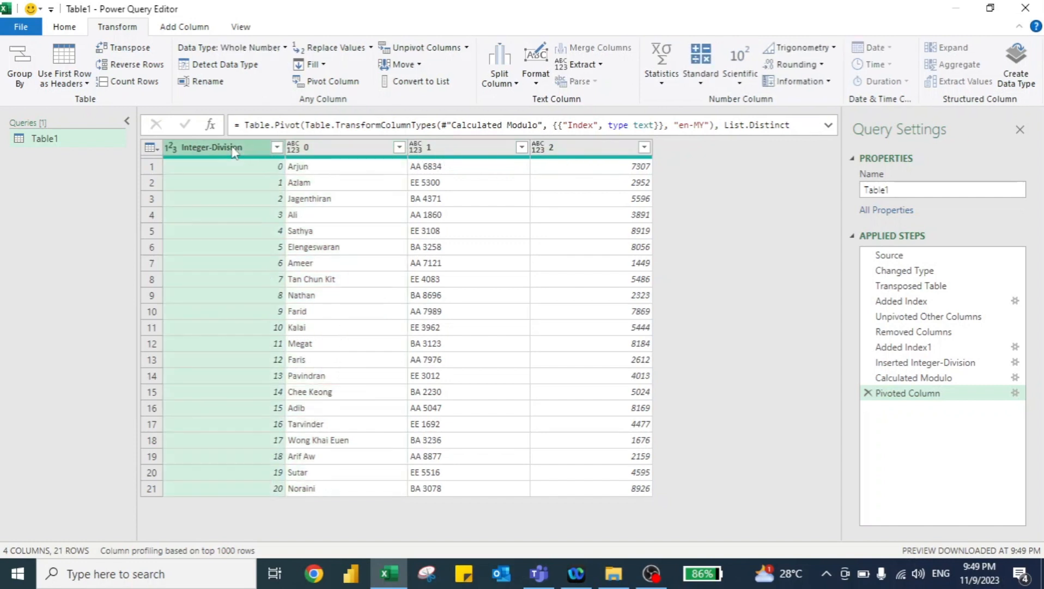
key("Delete")
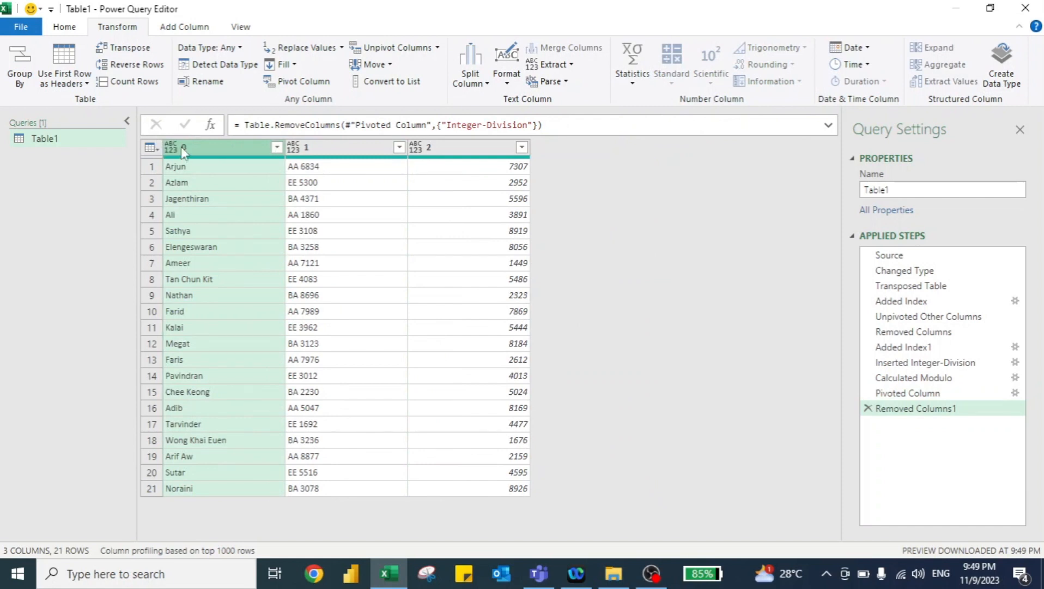
double_click(184, 149)
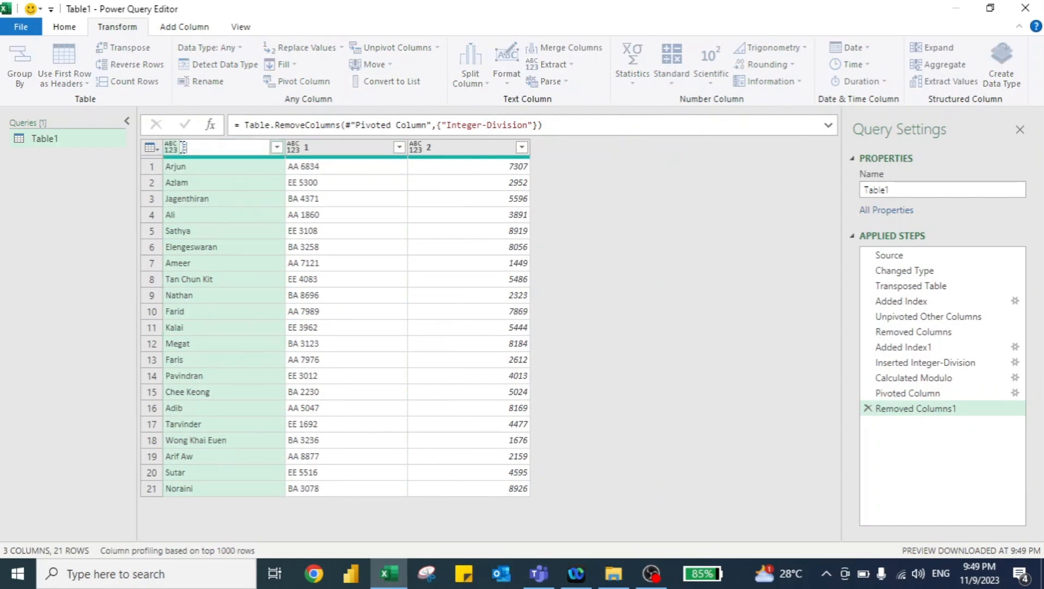
type("Employees Name")
key("ctrl+a")
key("ctrl+c")
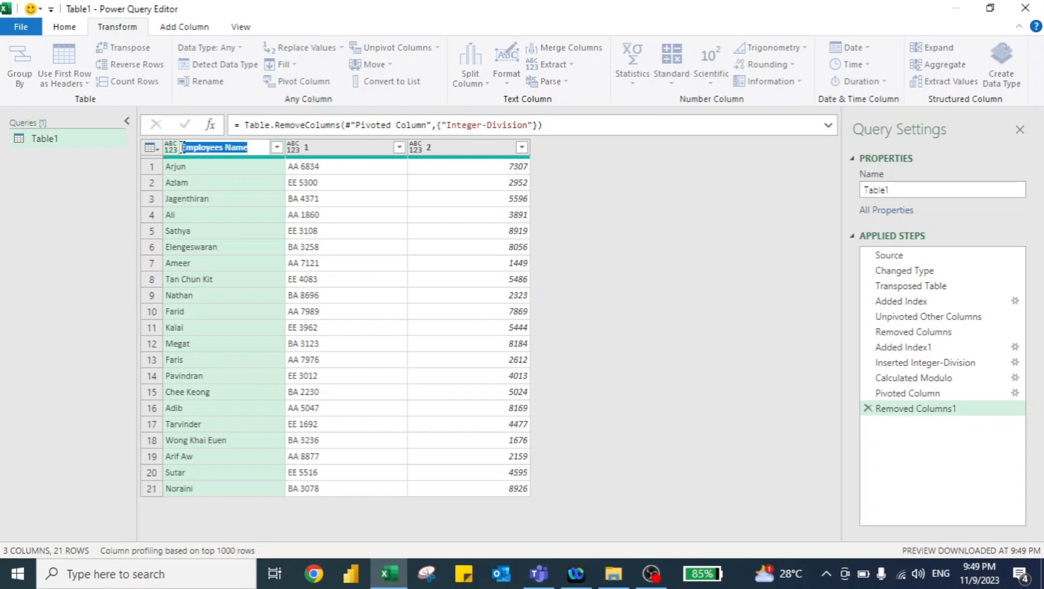
key("Return")
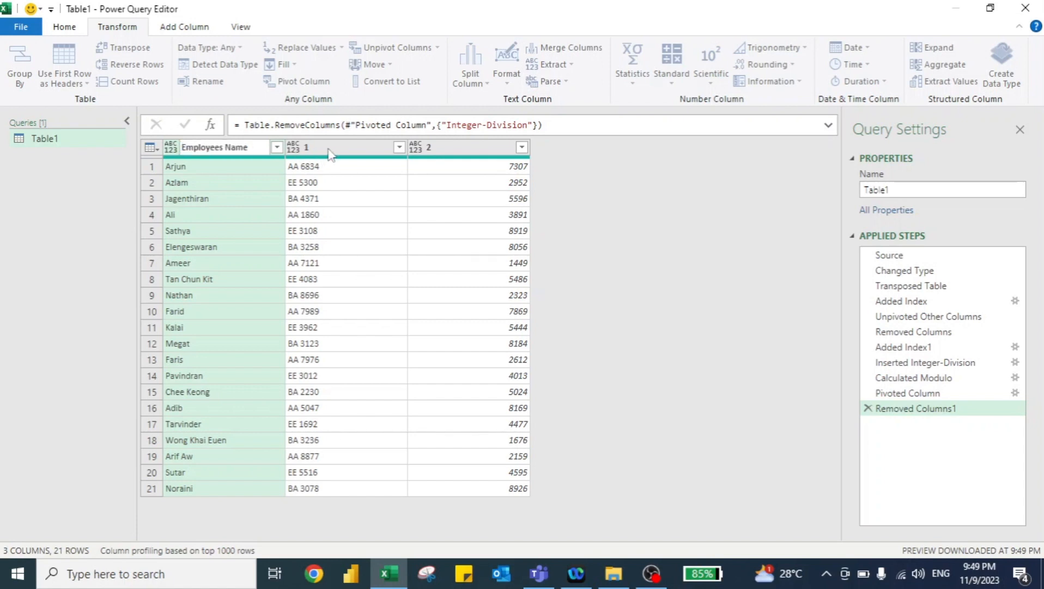
Rename column 1 to Employees ID, reusing the copied Employees Name heading
double_click(329, 150)
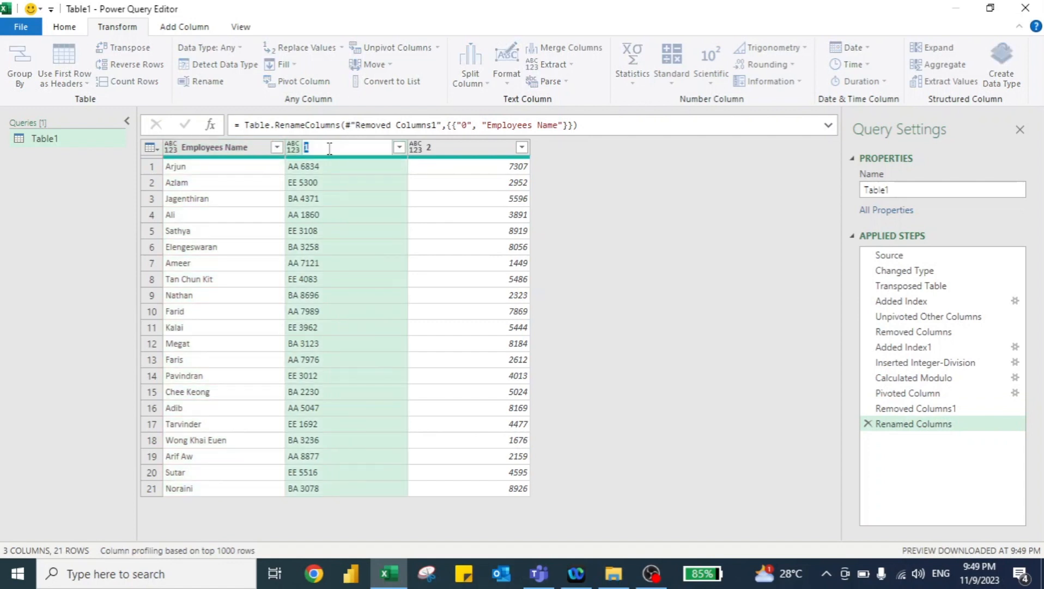
key("ctrl+v")
key("ctrl+shift+Left")
type("ID")
key("Return")
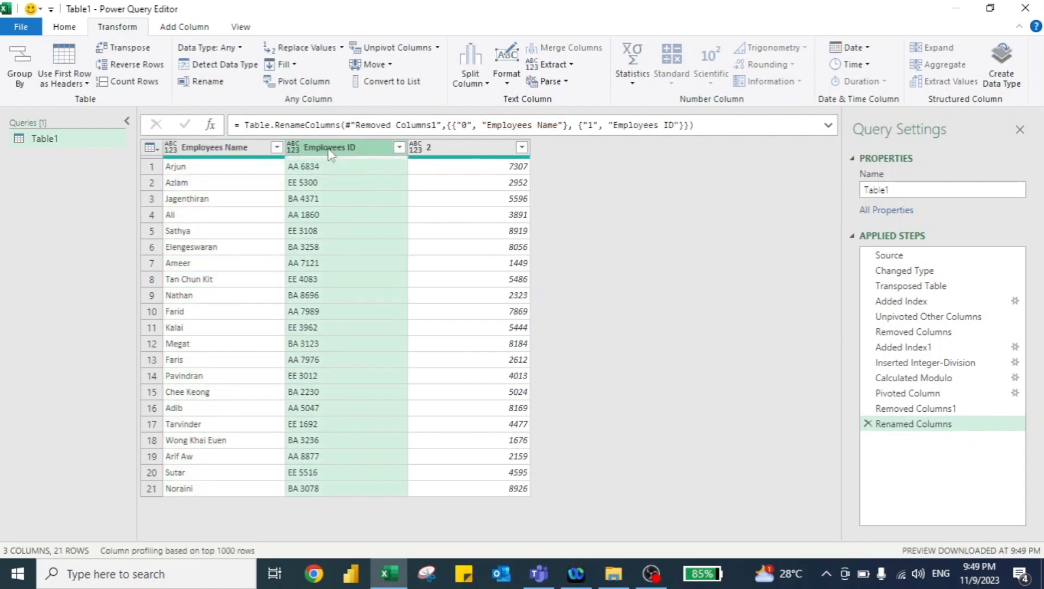
Rename column 2 to RM (Claims)
left_click(456, 146)
double_click(455, 146)
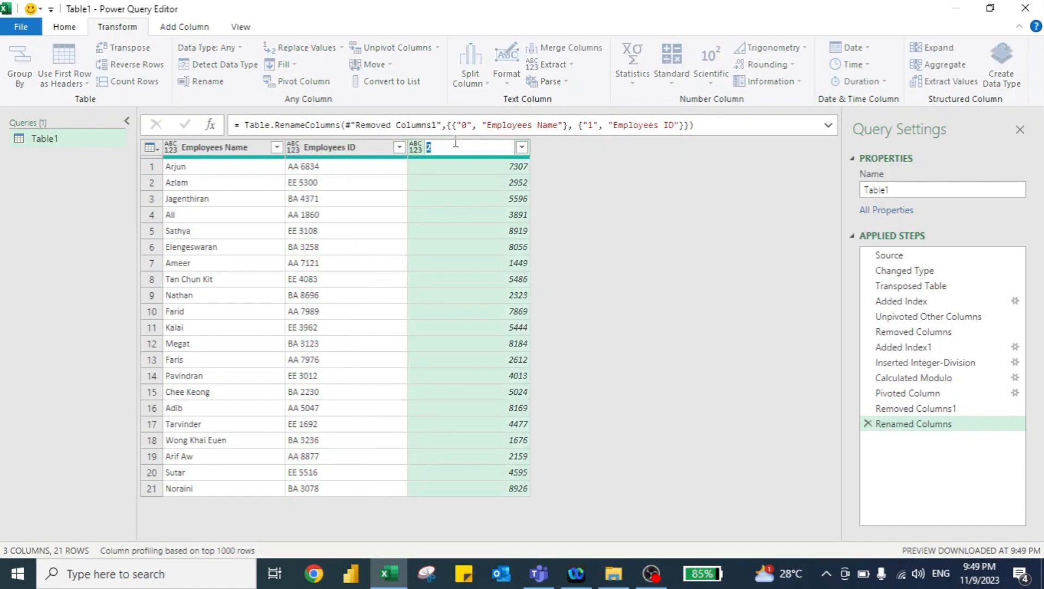
type("r")
type("M")
type(" (cC")
key("BackSpace")
key("BackSpace")
type("Claims")
Change the data type of the RM (Claims) column to Currency
left_click(416, 150)
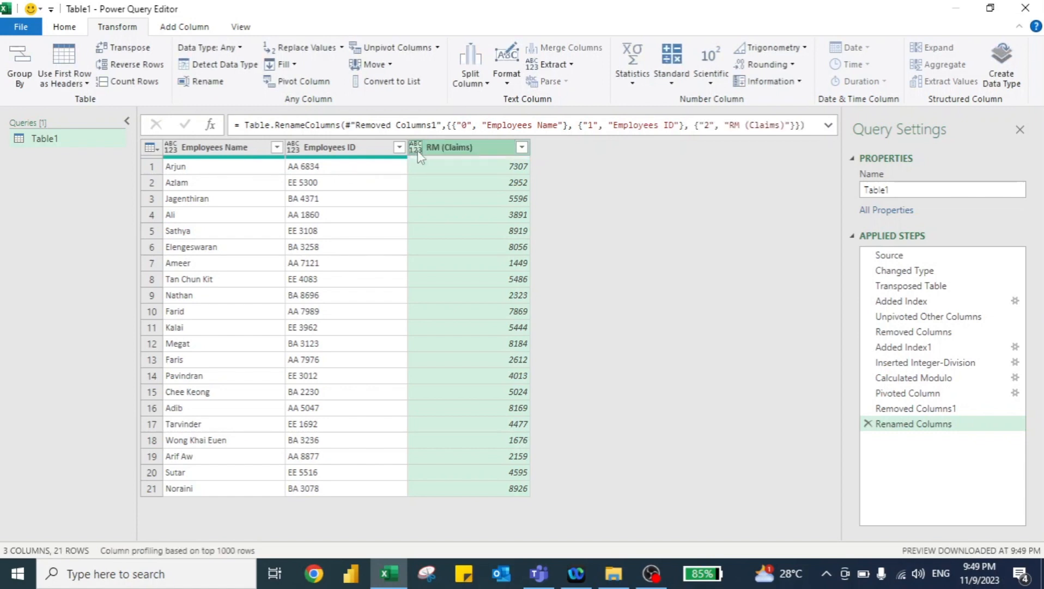
left_click(417, 151)
left_click(453, 182)
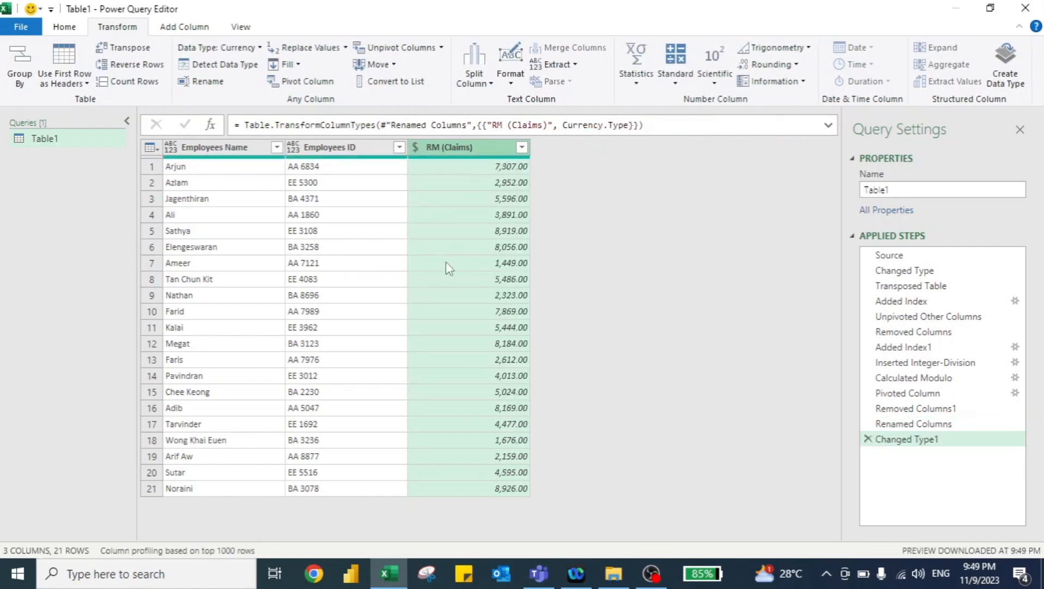
Close and load the query into the workbook, and compare the loaded table with the source data on the Power Query sheet
left_click(65, 27)
left_click(25, 57)
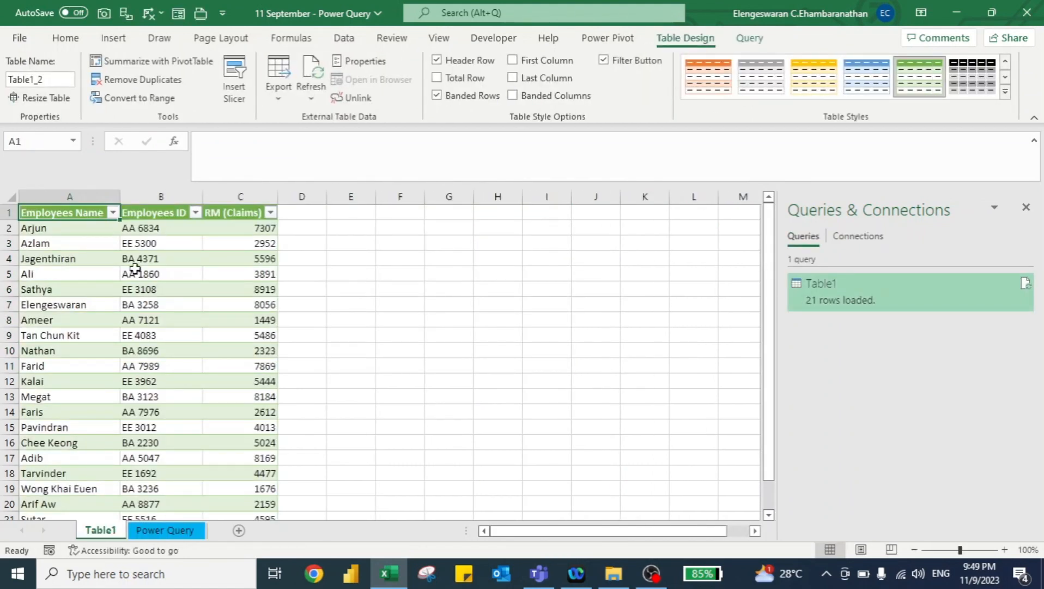
left_click(163, 530)
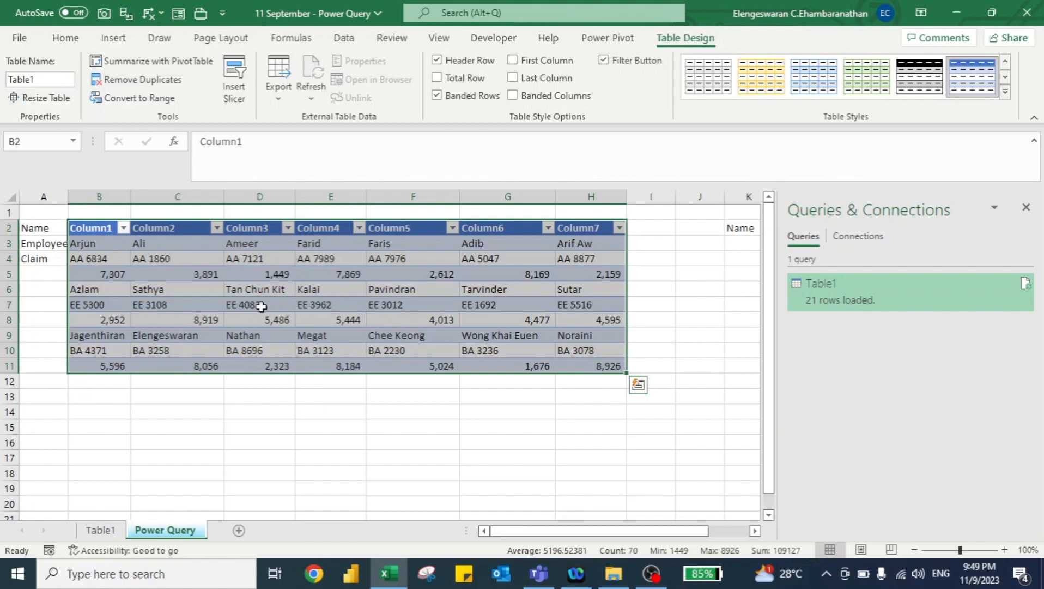
left_click(104, 530)
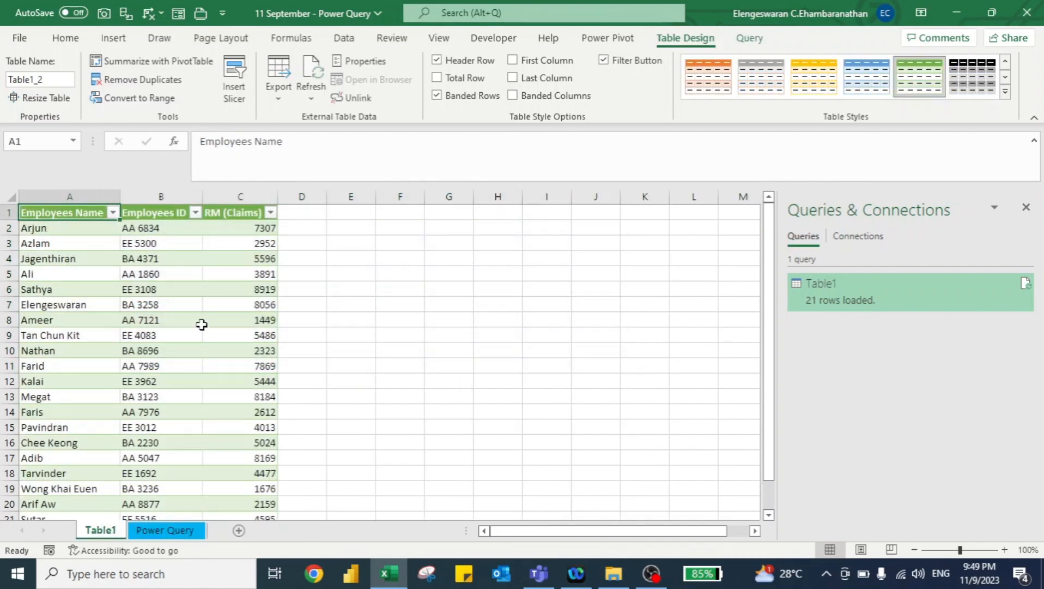